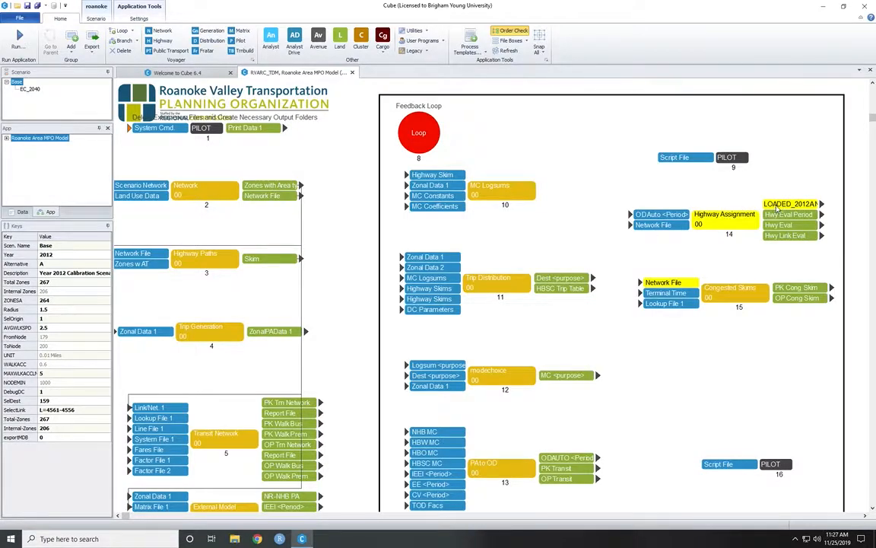
- Open the Highway Assignment's loaded network LOADED_2012A.NET and the HBW MC matrix that feeds PA to OD
double_click(778, 206)
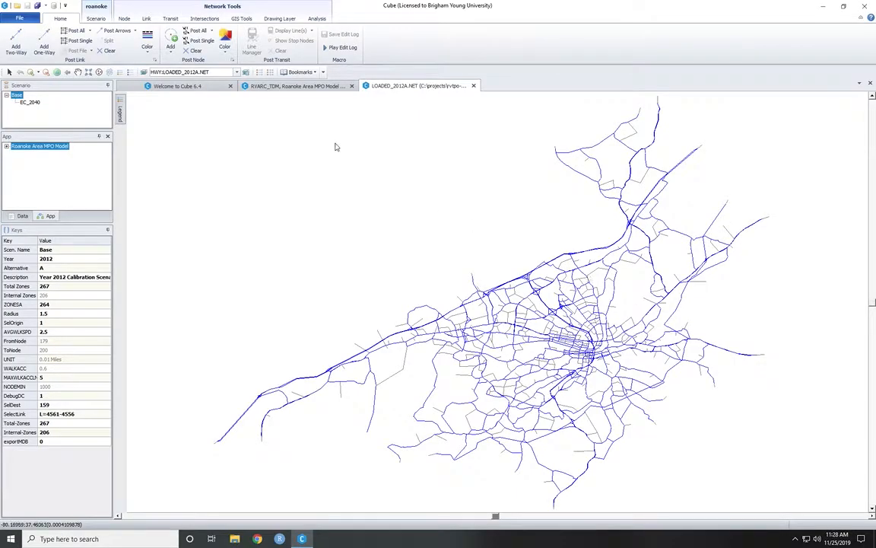
left_click(275, 86)
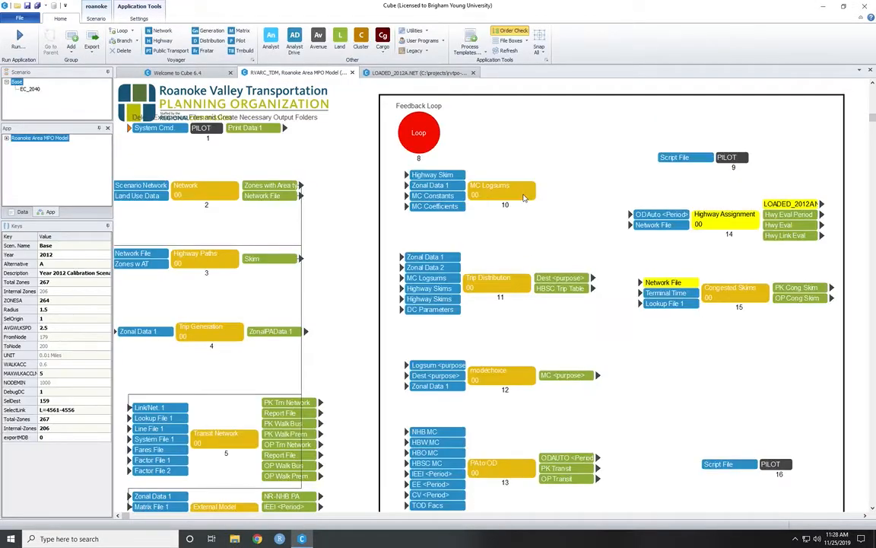
scroll(524, 198, "down", 3)
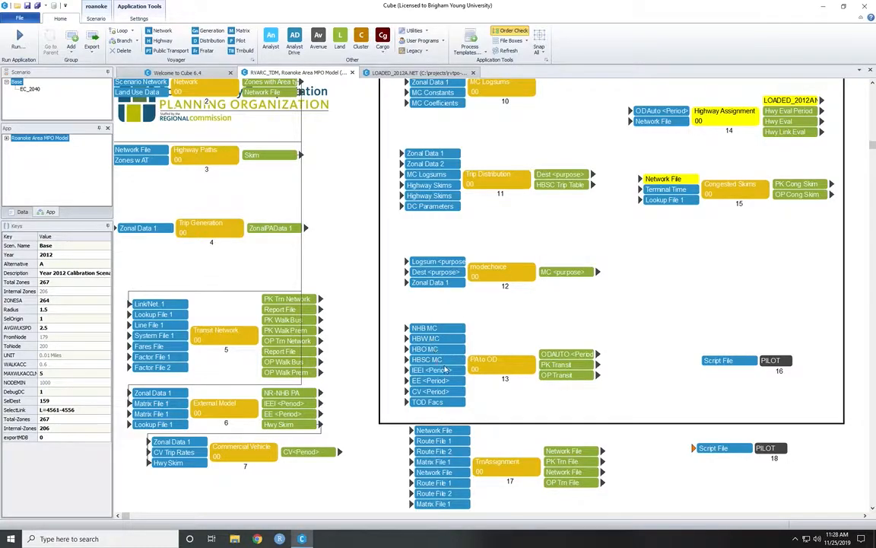
left_click(430, 339)
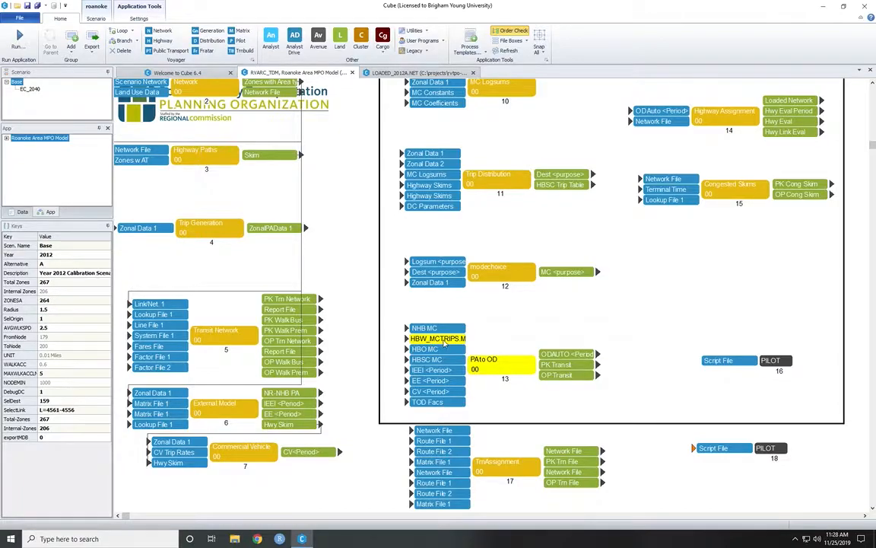
double_click(444, 340)
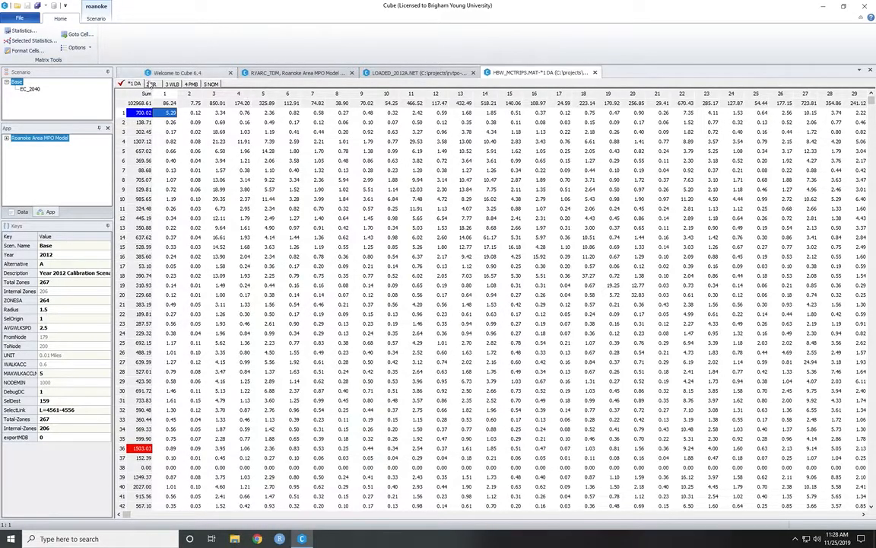
- Look through the SR, WLB, PMB and NOM tables of the HBW trip matrix and return to DA
left_click(150, 85)
left_click(173, 83)
left_click(195, 84)
left_click(213, 84)
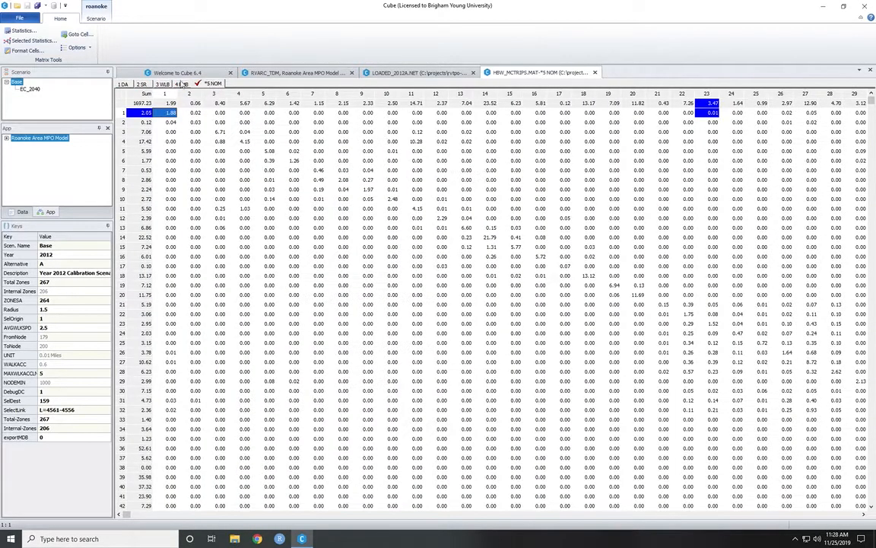
left_click(124, 85)
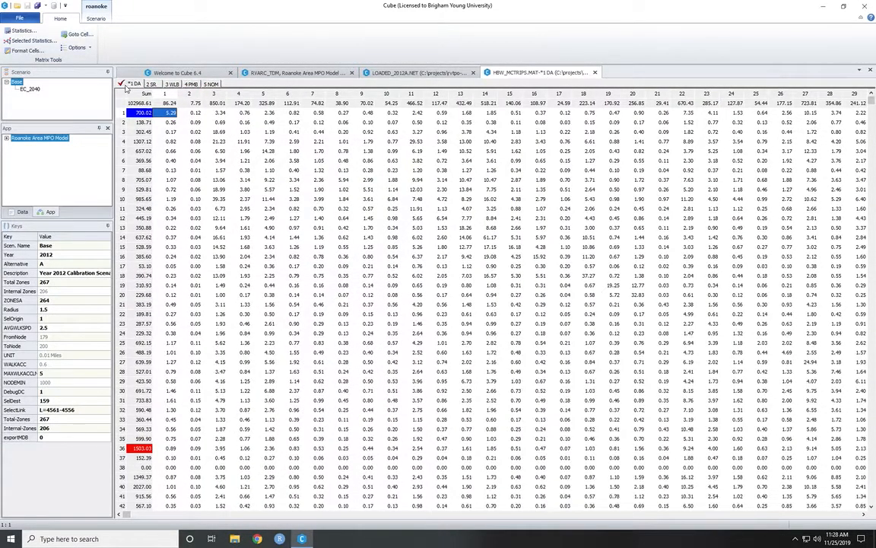
- Link the loaded network to the HBW_MCTRIPS.MAT matrix using N as the link field
left_click(420, 73)
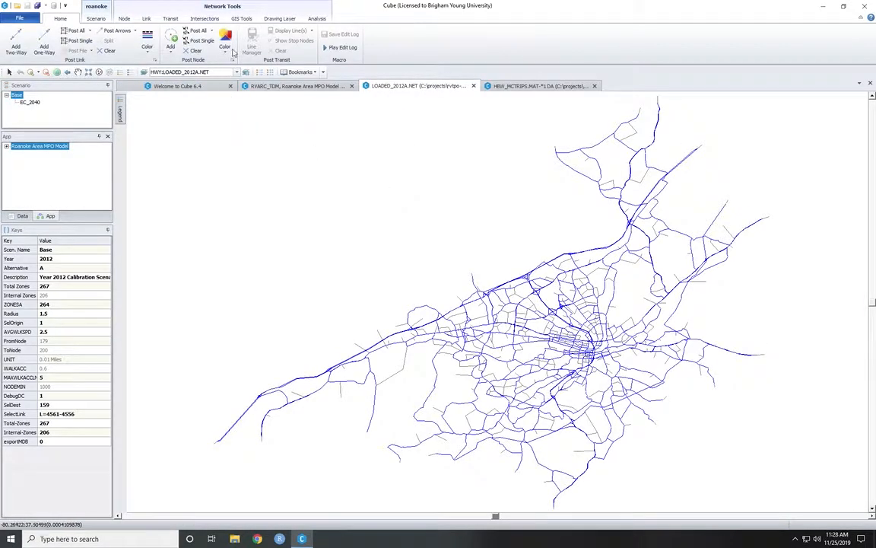
left_click(317, 20)
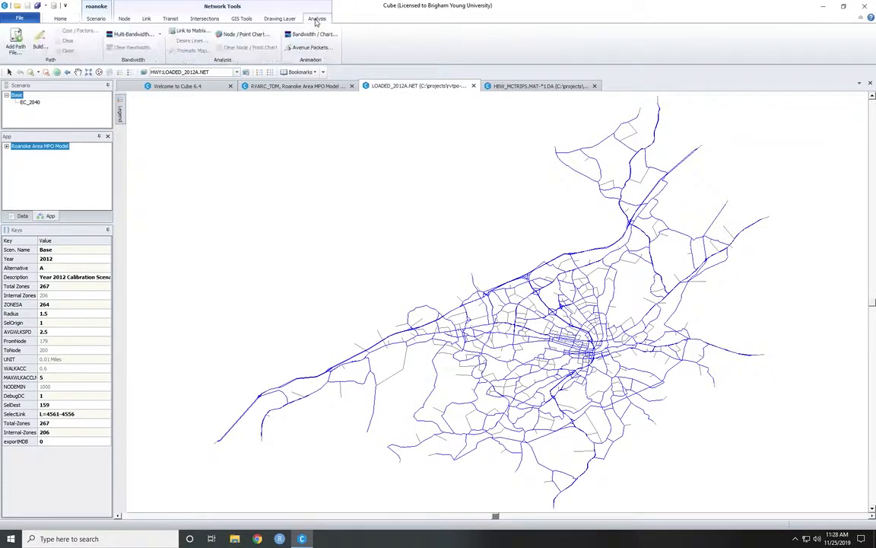
left_click(189, 32)
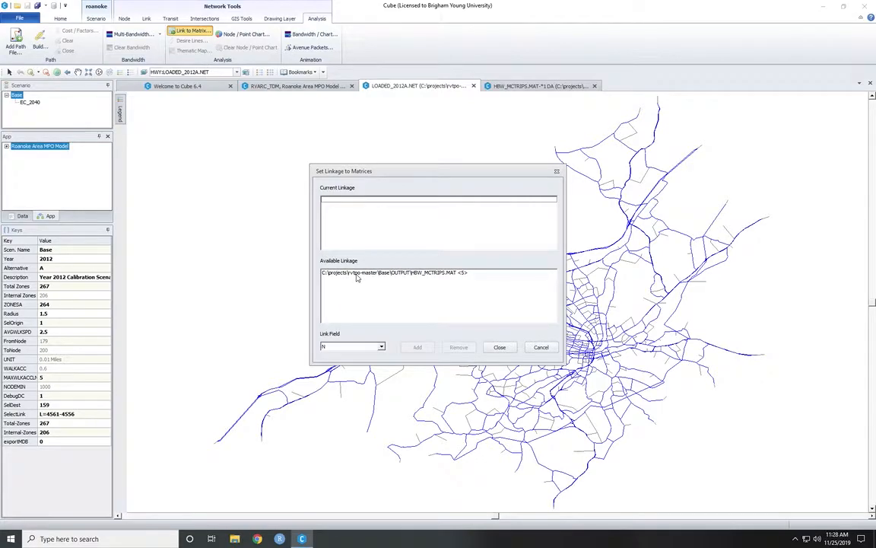
left_click(418, 273)
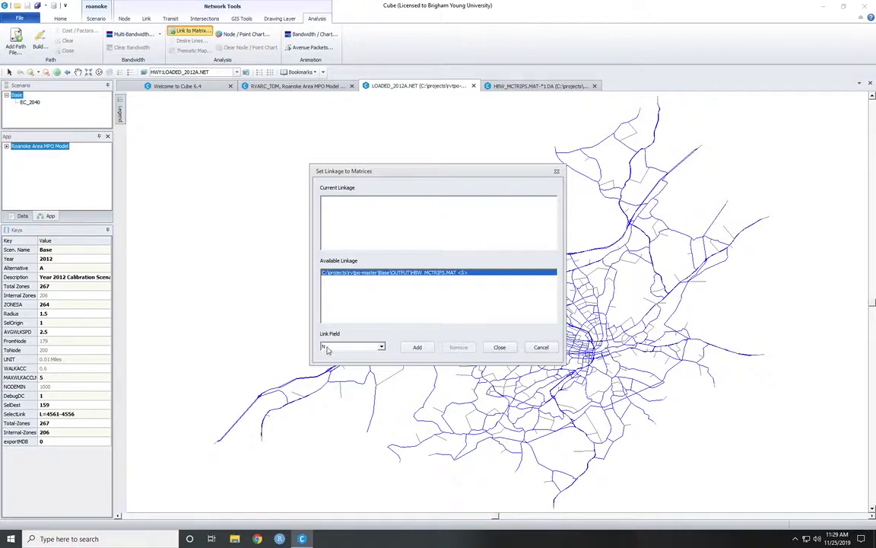
left_click(414, 347)
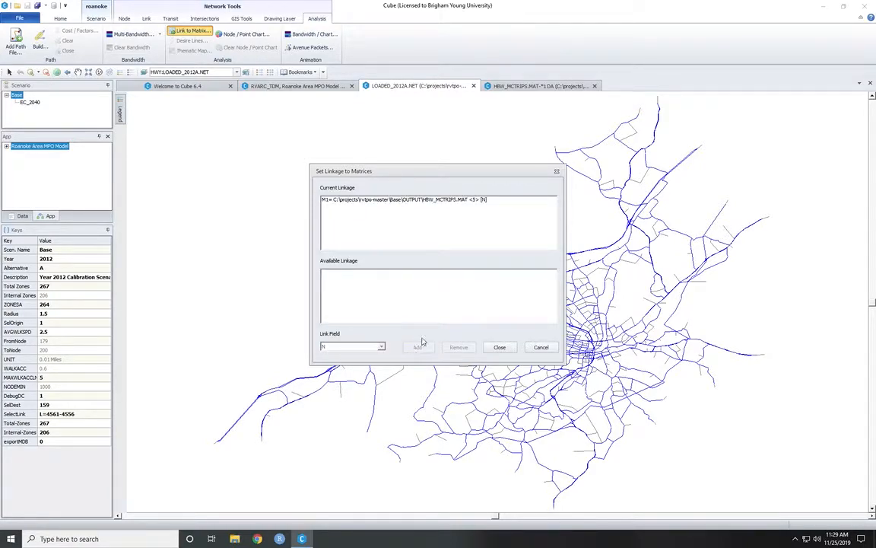
left_click(500, 347)
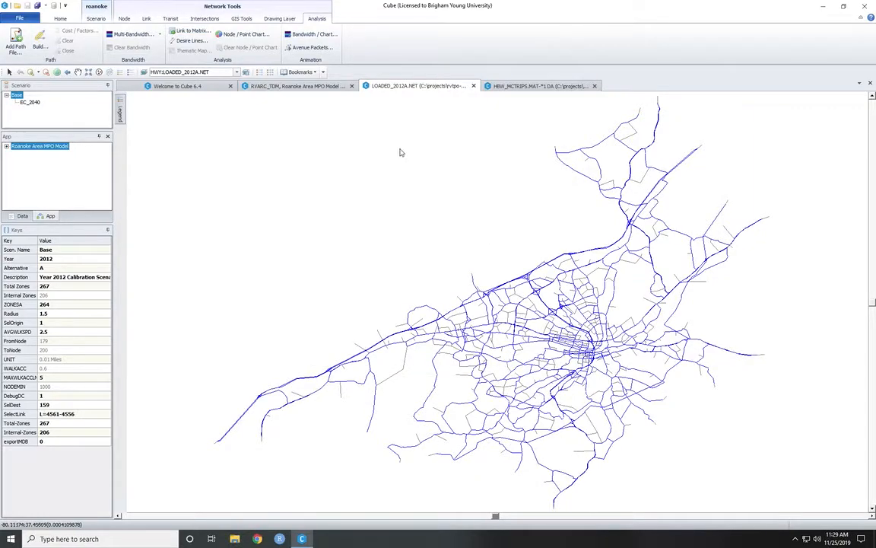
- Set up desire lines for matrix table M1.T3.WLB with location field N and origin expression N=1-225
left_click(188, 44)
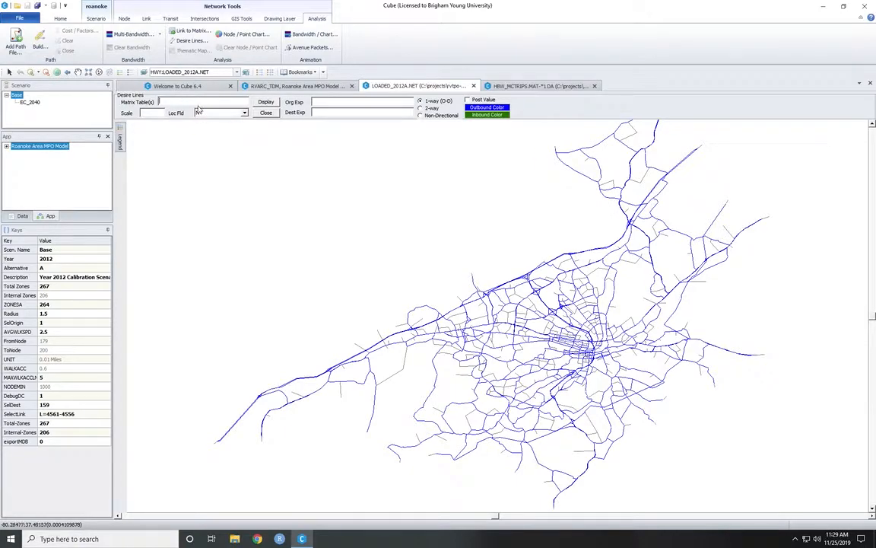
left_click(196, 100)
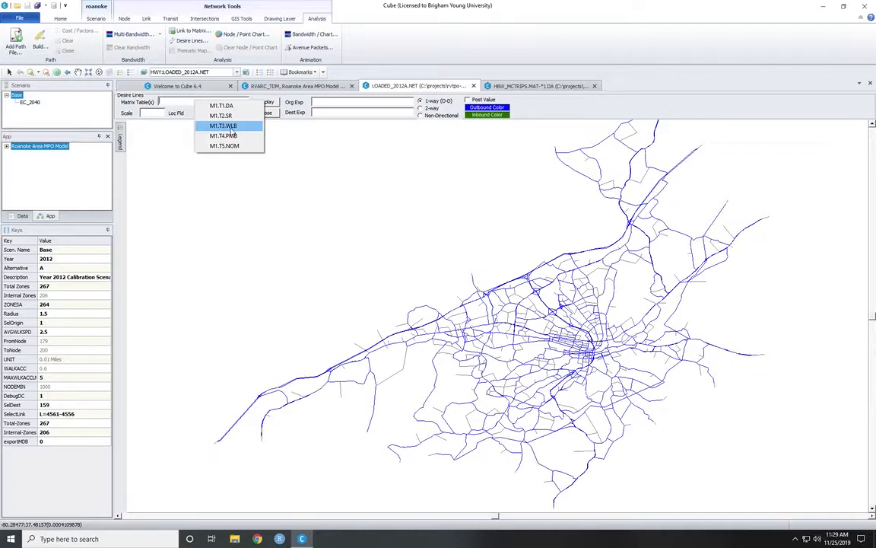
left_click(228, 127)
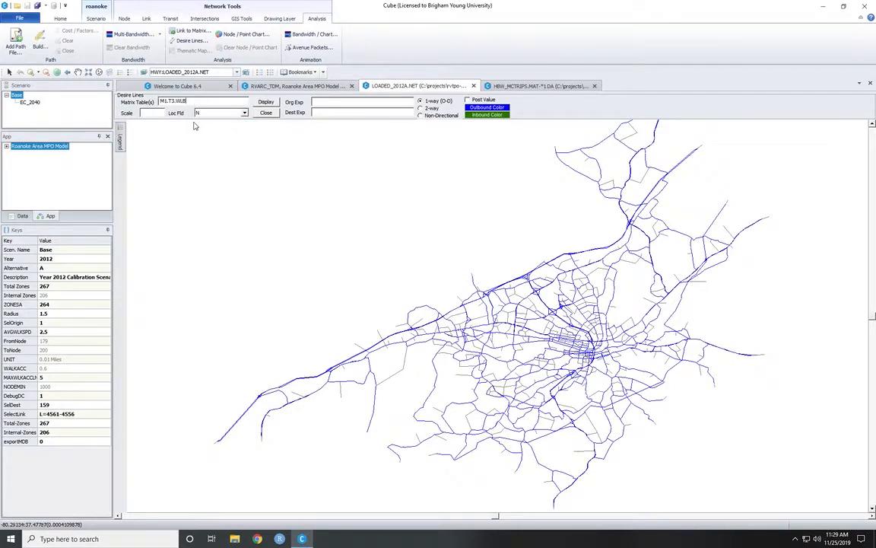
left_click(244, 114)
left_click(245, 114)
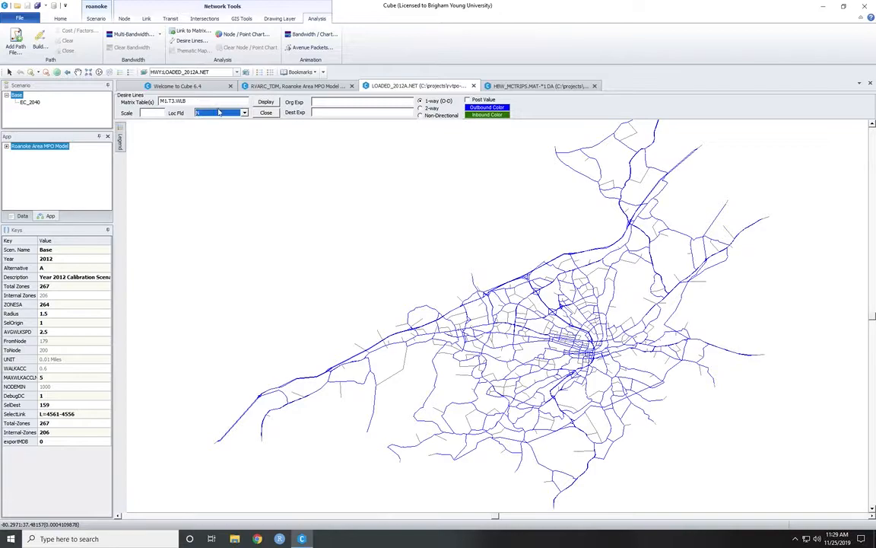
left_click(339, 104)
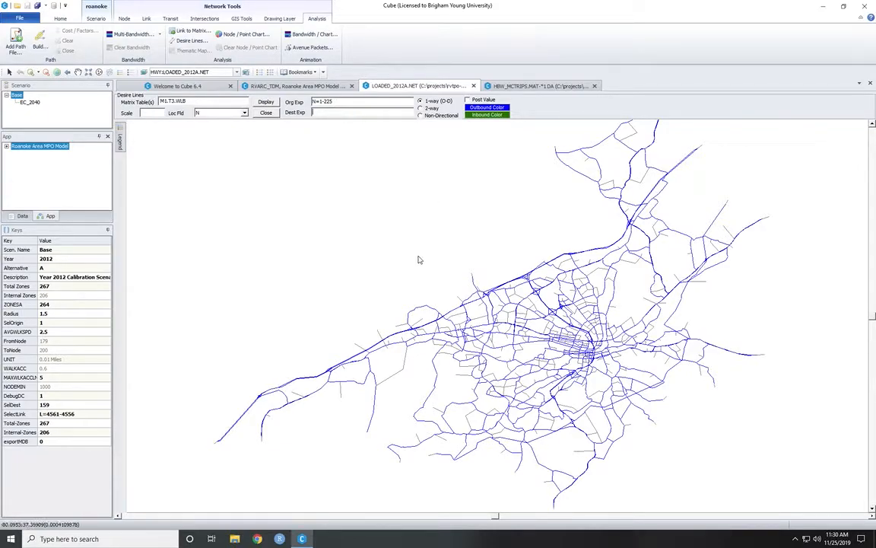
- Post the node number N on all nodes of the network around the downtown area
scroll(538, 340, "up", 1)
scroll(537, 340, "up", 2)
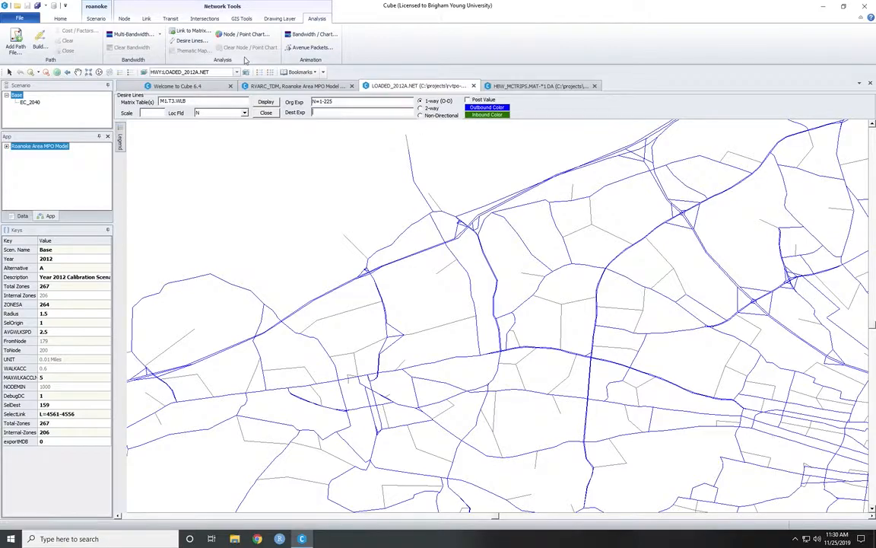
left_click(77, 72)
left_click_drag(695, 358, 381, 270)
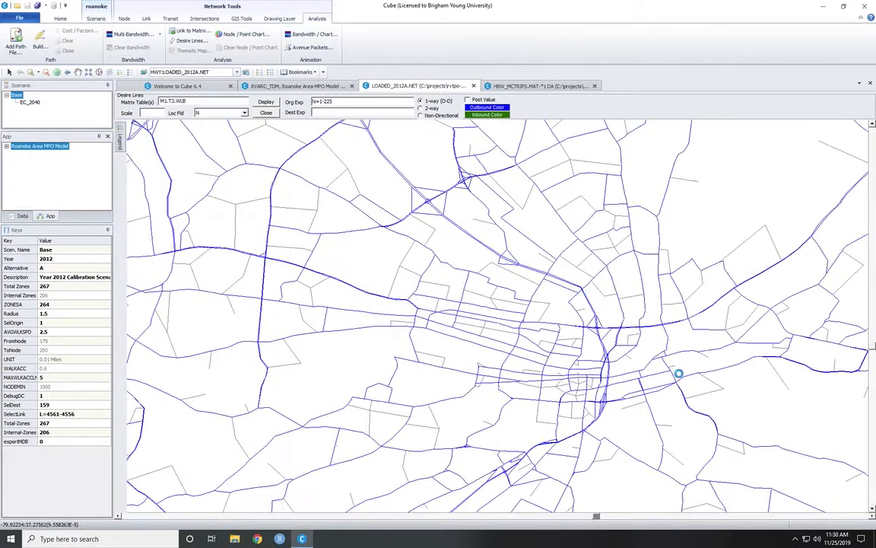
scroll(611, 390, "up", 3)
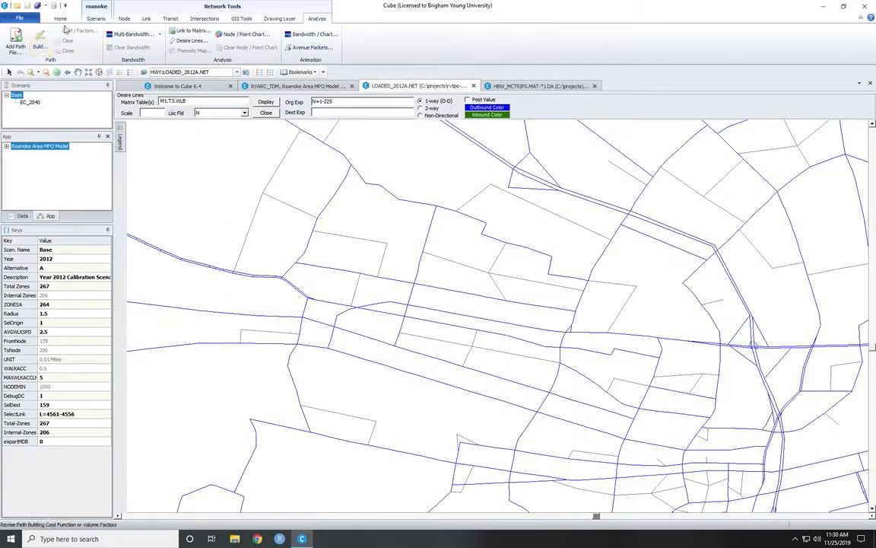
left_click(124, 18)
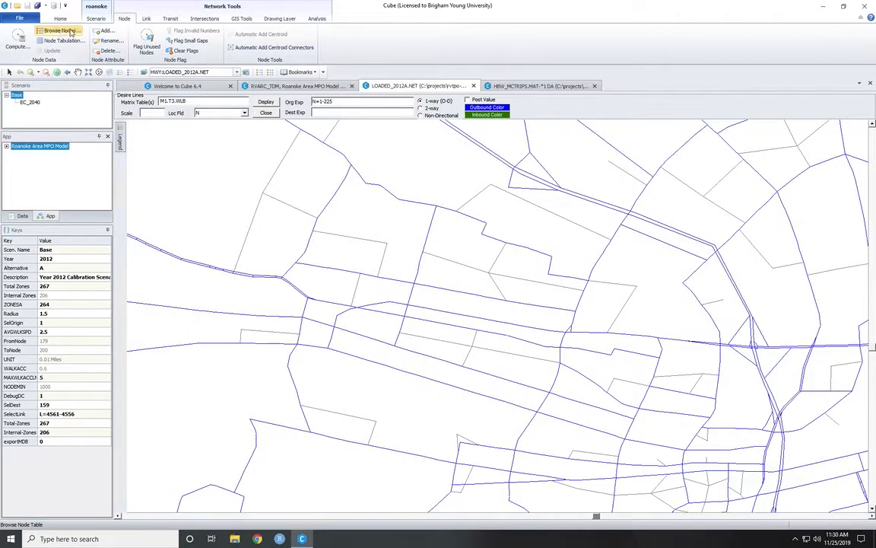
left_click(68, 19)
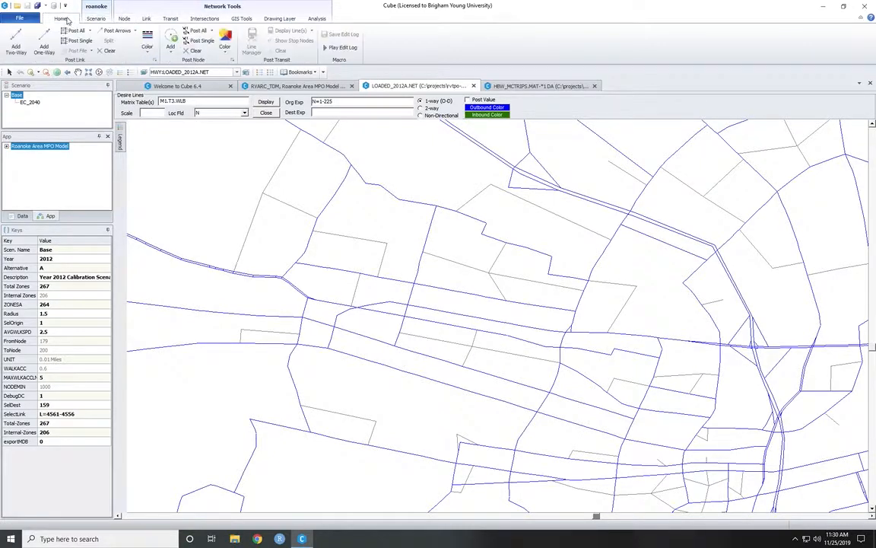
left_click(201, 32)
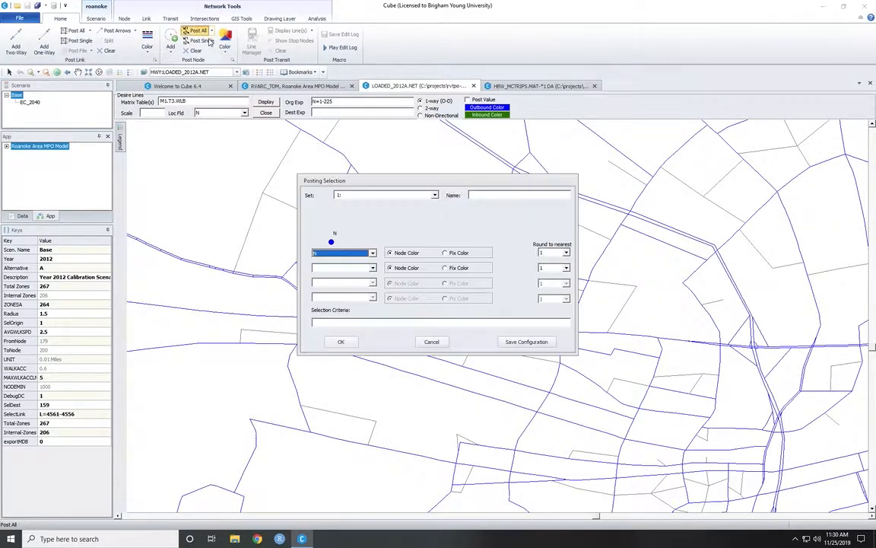
left_click(340, 342)
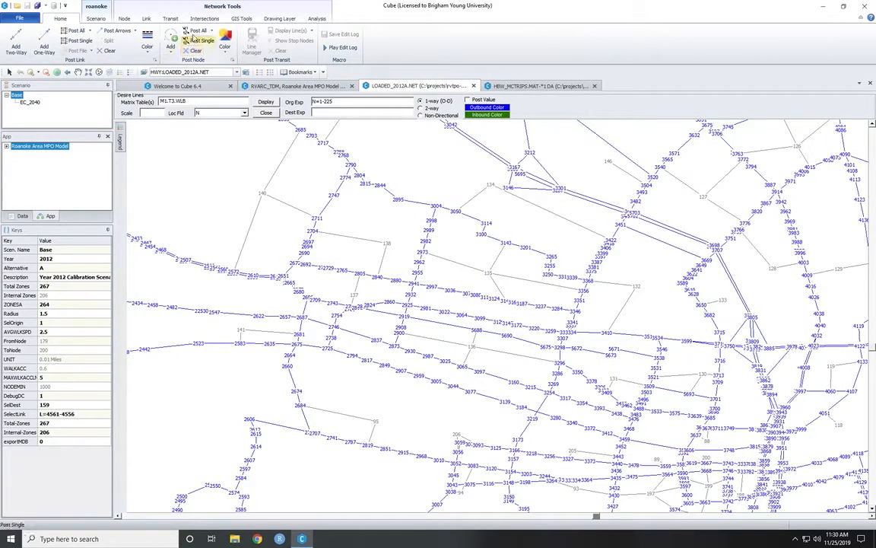
- Post node numbers only for the zone centroids by applying the selection criteria N<250
left_click(198, 31)
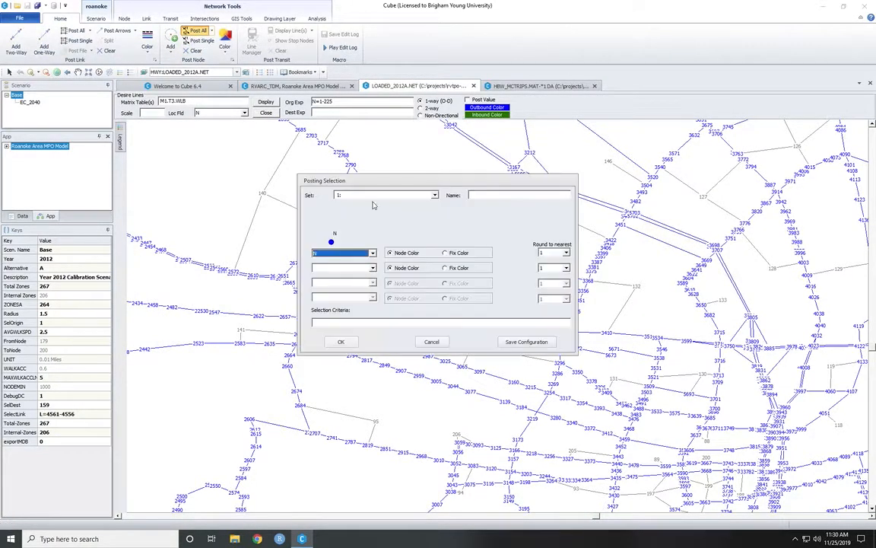
left_click(339, 321)
type("N<250")
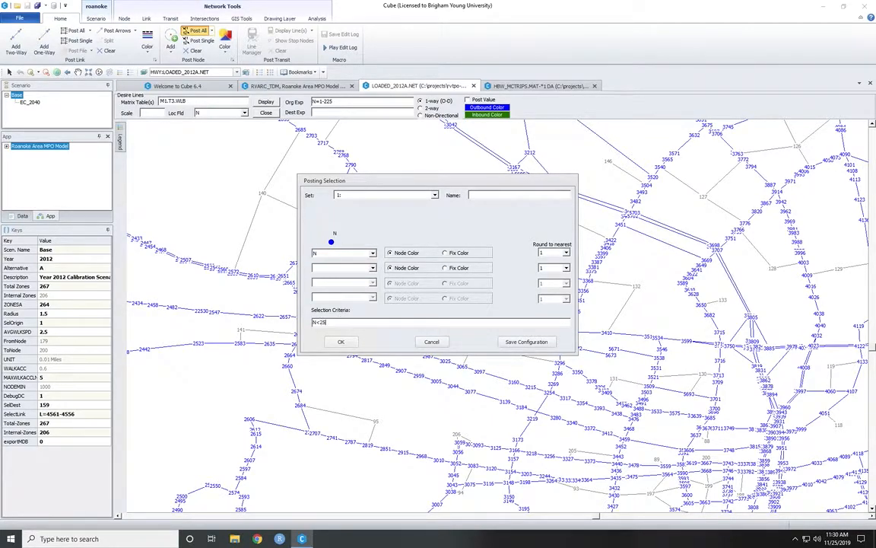
left_click(337, 340)
- Set the desire lines' destination expression to the downtown zones N=197-202 and display the lines
scroll(730, 373, "up", 1)
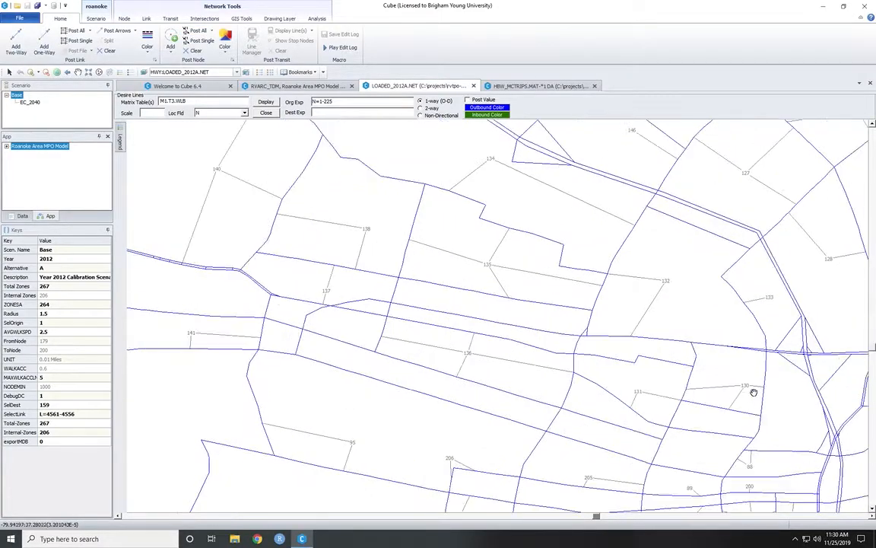
left_click_drag(790, 451, 608, 257)
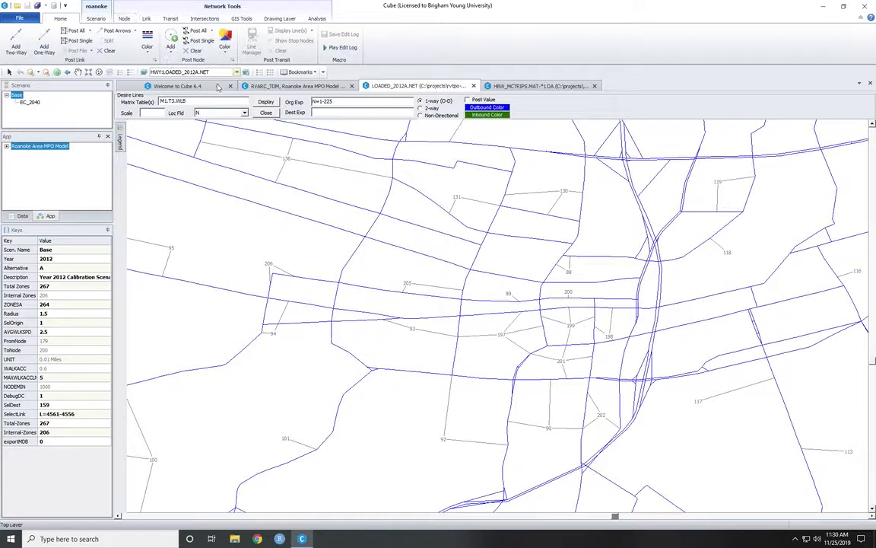
left_click(315, 112)
key("BackSpace")
key("BackSpace")
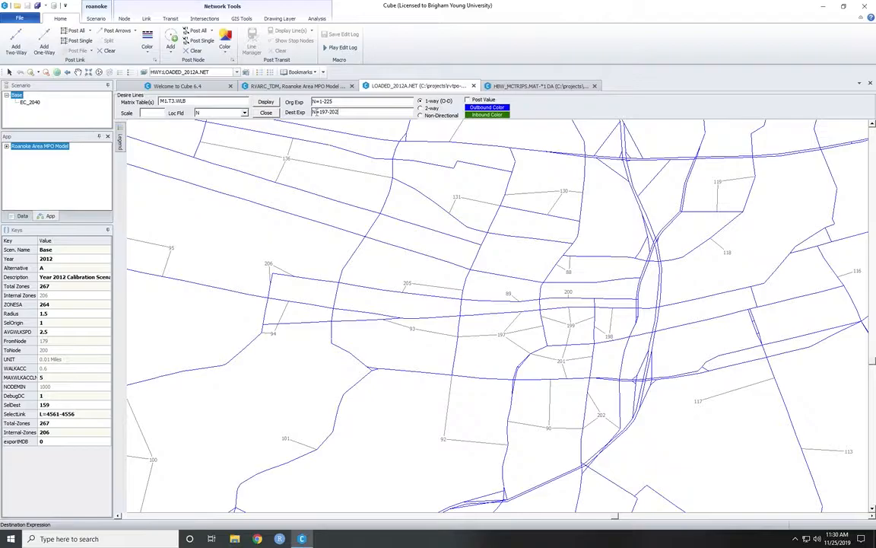
left_click(264, 102)
scroll(548, 286, "down", 6)
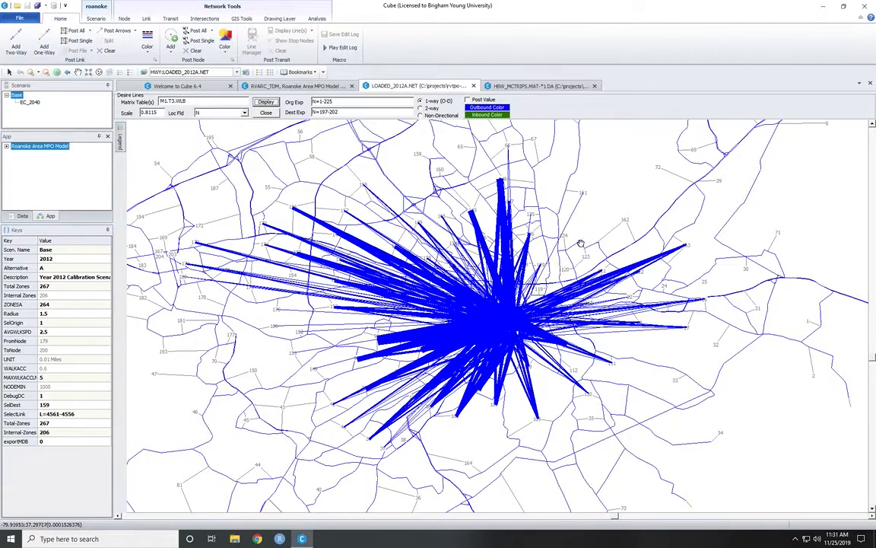
left_click_drag(567, 242, 600, 233)
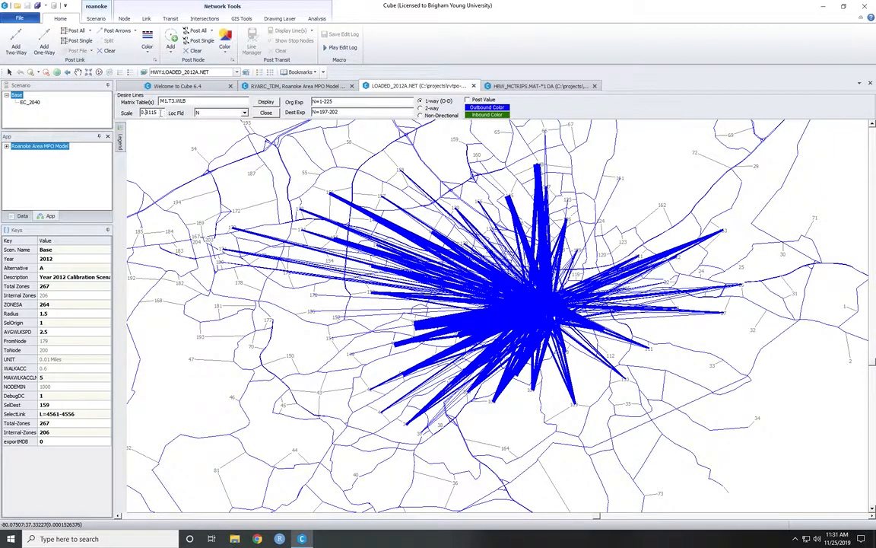
- Try displaying the desire lines with a scale of 25
left_click_drag(153, 113, 140, 116)
type("25")
left_click(266, 101)
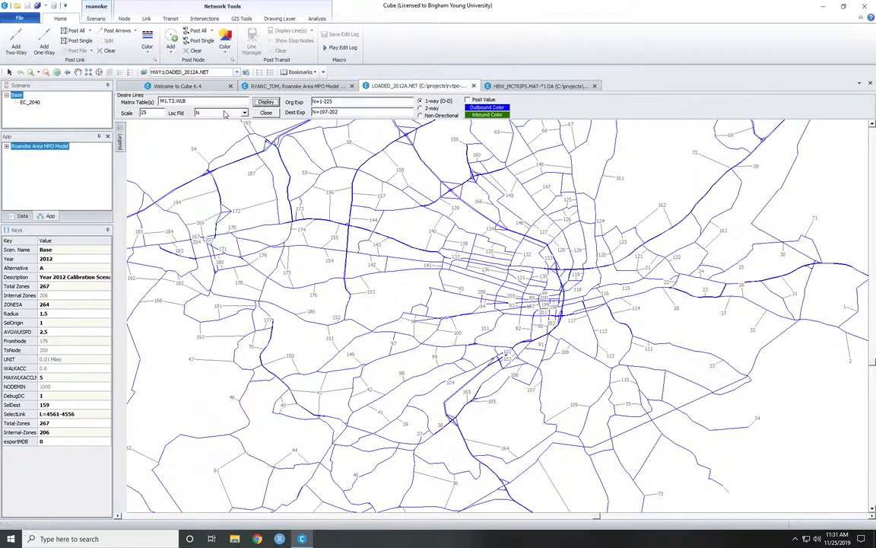
- Set the desire line scale to 5, redraw the lines and post their values
left_click_drag(150, 112, 127, 112)
type("5")
left_click(265, 102)
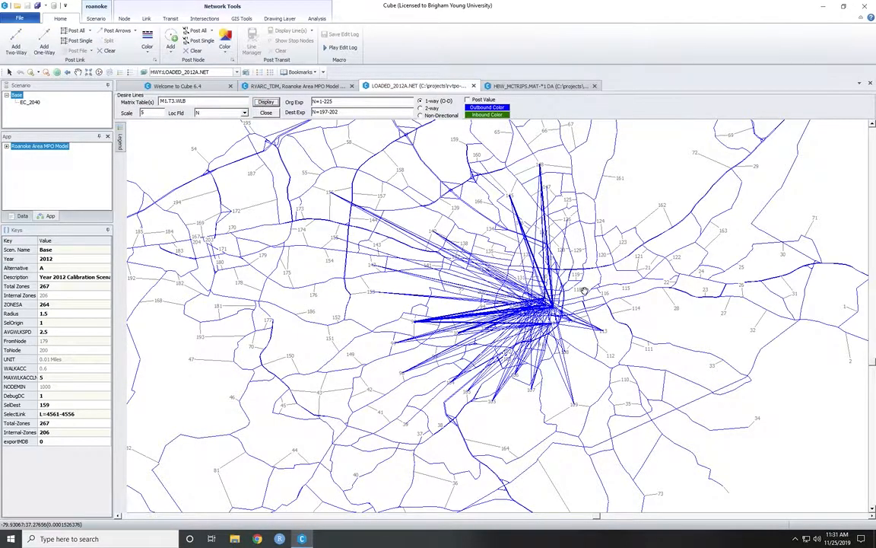
scroll(583, 289, "up", 1)
left_click_drag(649, 248, 622, 254)
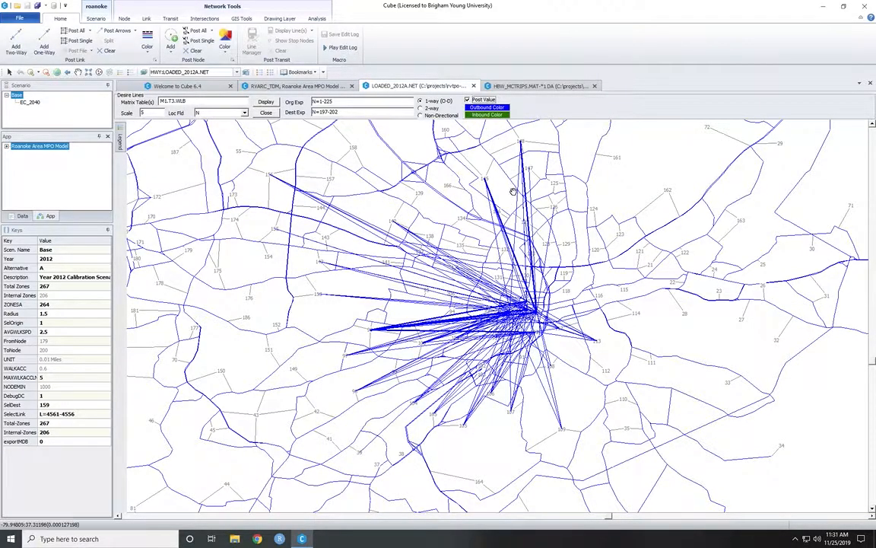
- Change the outbound color of the desire lines to red
scroll(460, 171, "up", 2)
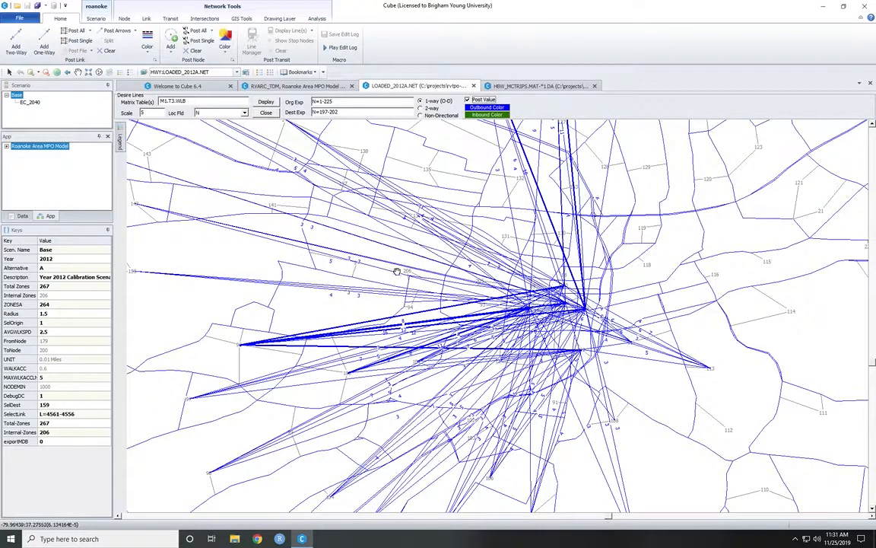
left_click(489, 114)
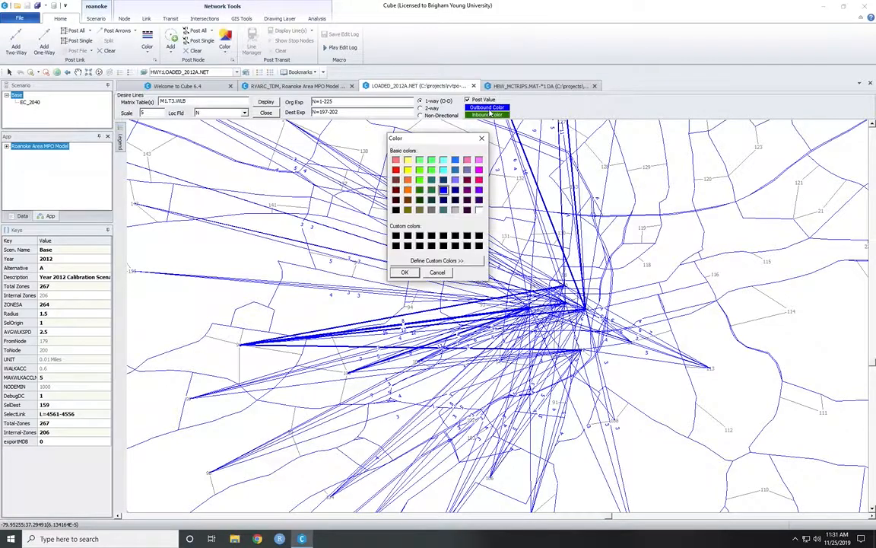
left_click(396, 169)
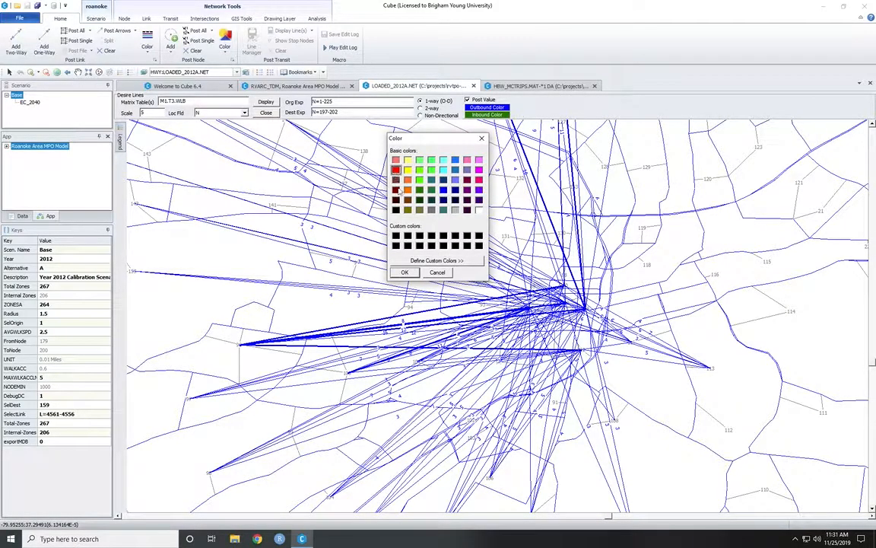
left_click(405, 273)
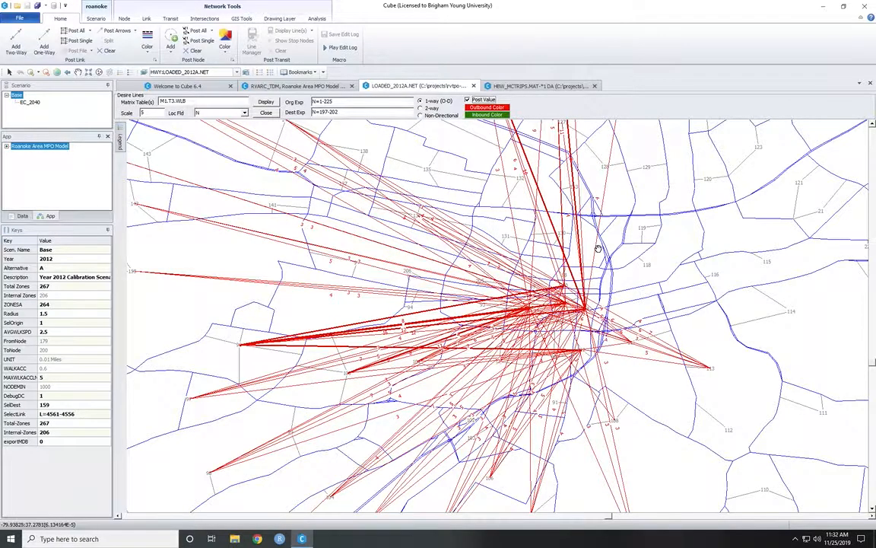
scroll(538, 224, "down", 2)
scroll(587, 232, "down", 1)
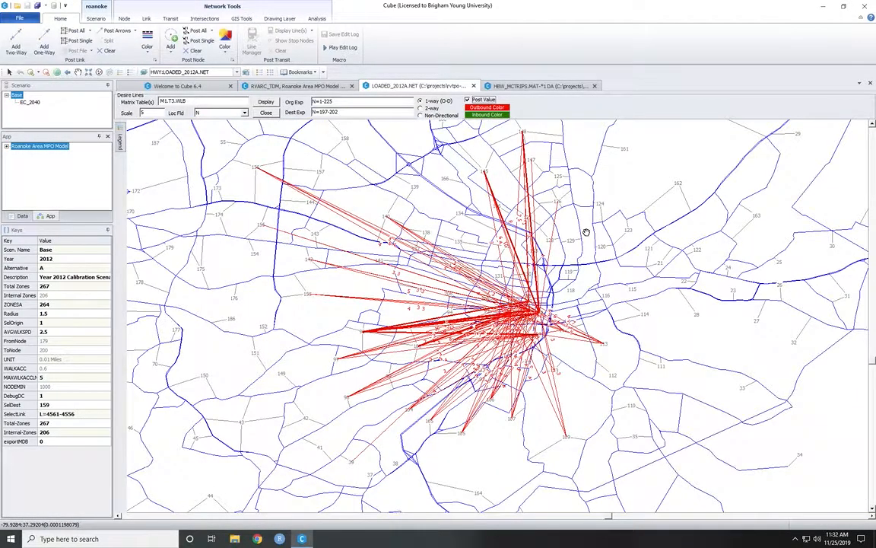